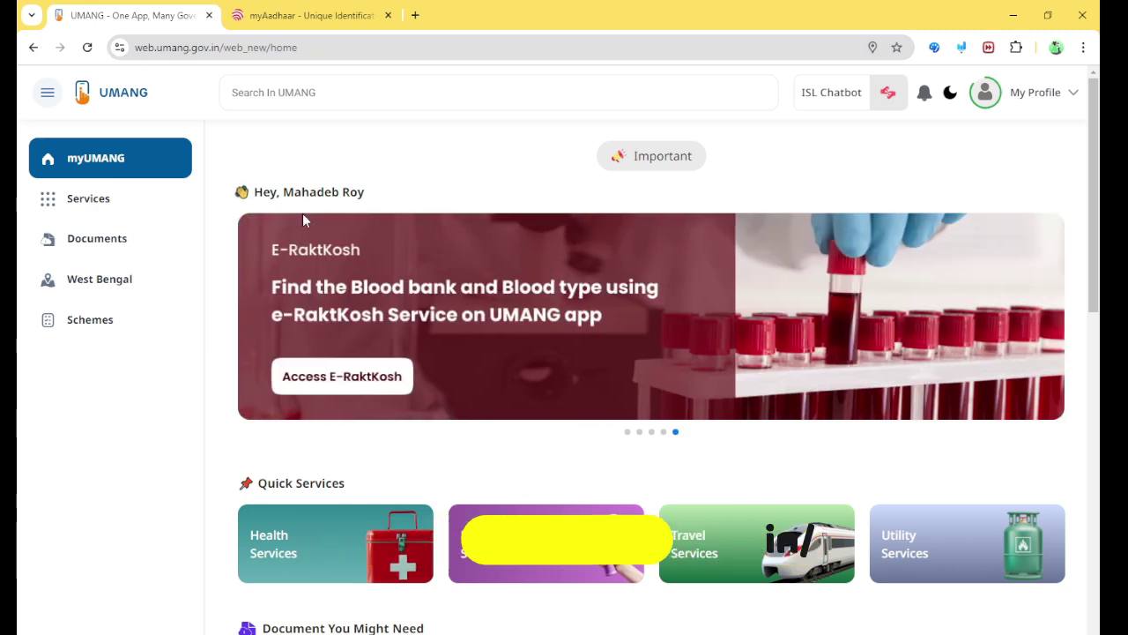
# Step: Look through the UMANG home page, including its suggested documents, helpline numbers and statistics sections
pyautogui.scroll(-9, 317, 281)
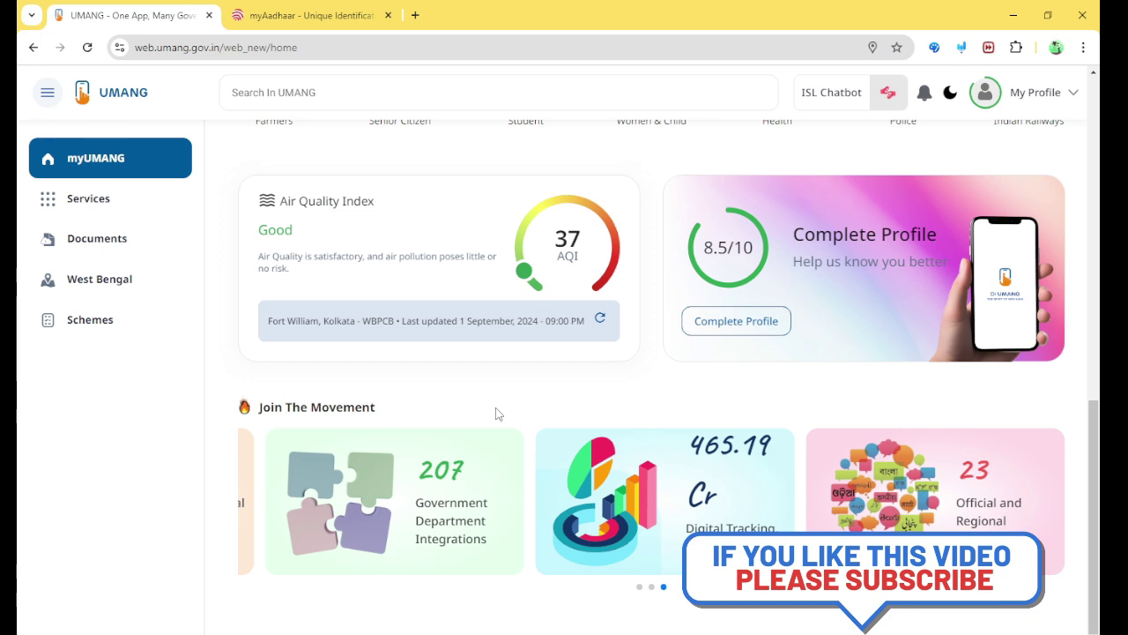
pyautogui.scroll(3, 496, 412)
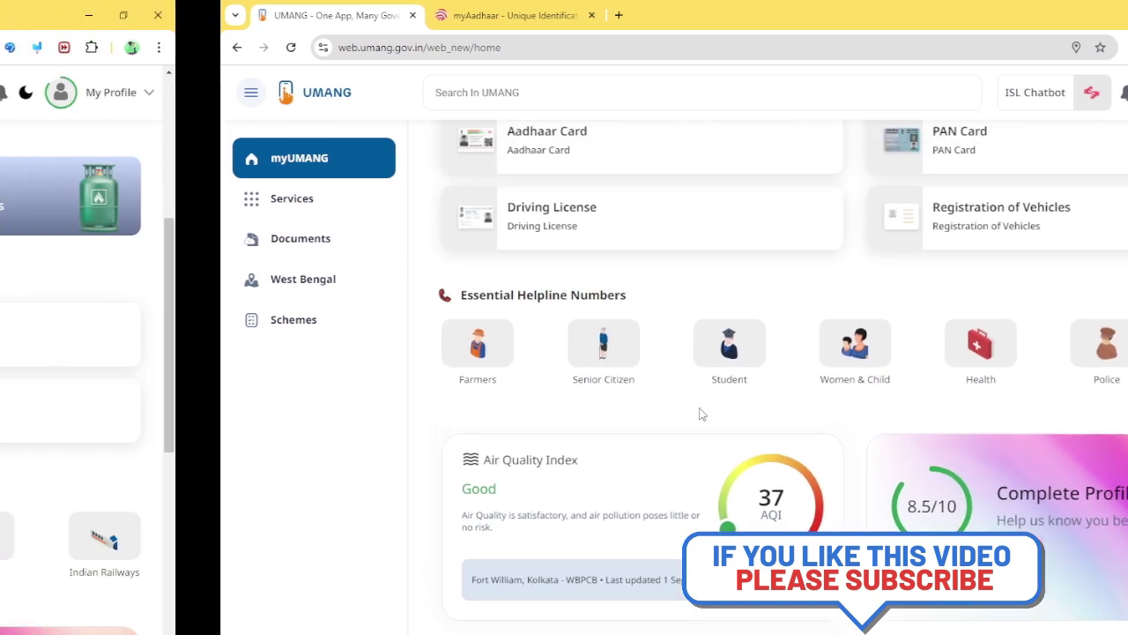
pyautogui.scroll(3, 511, 452)
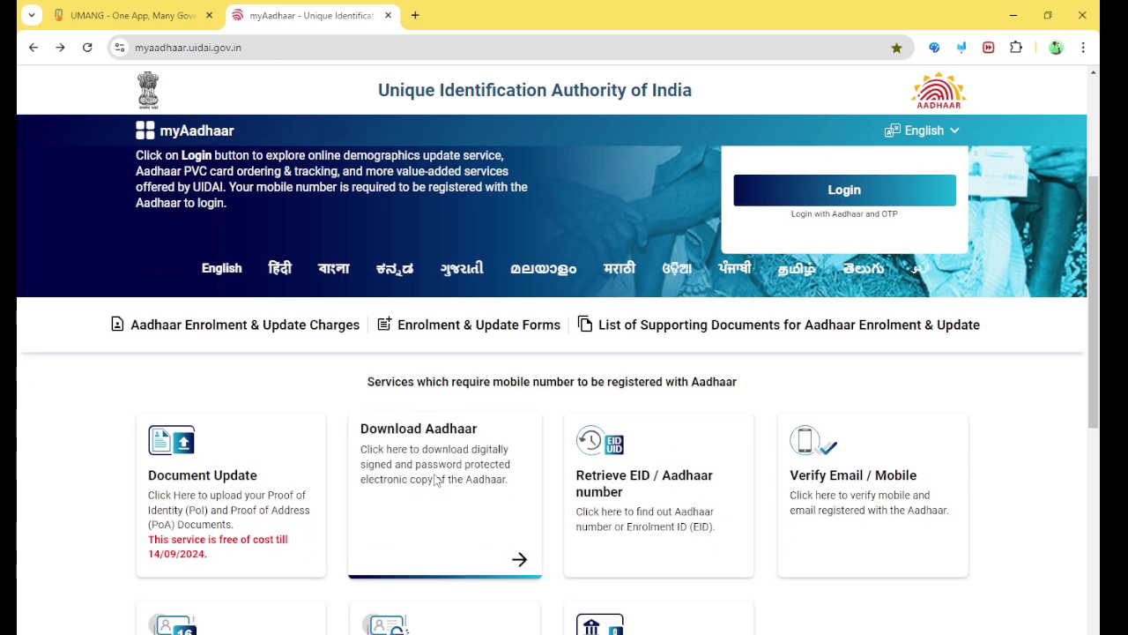
# Step: View the Download Aadhaar service on the myAadhaar site and return to its dashboard
pyautogui.click(433, 480)
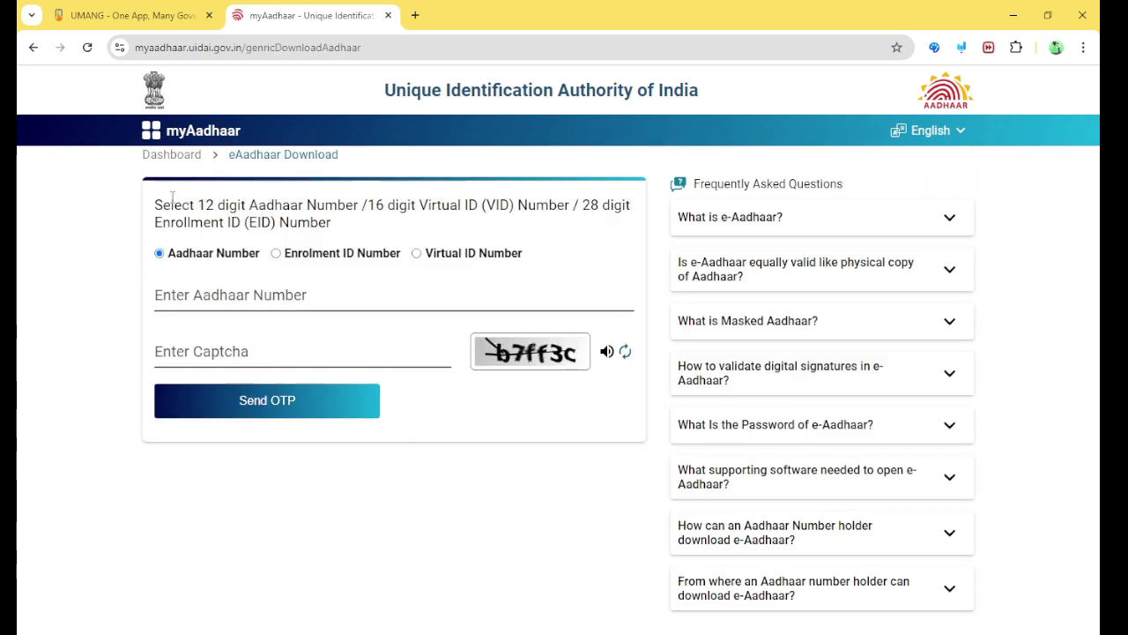
pyautogui.click(172, 159)
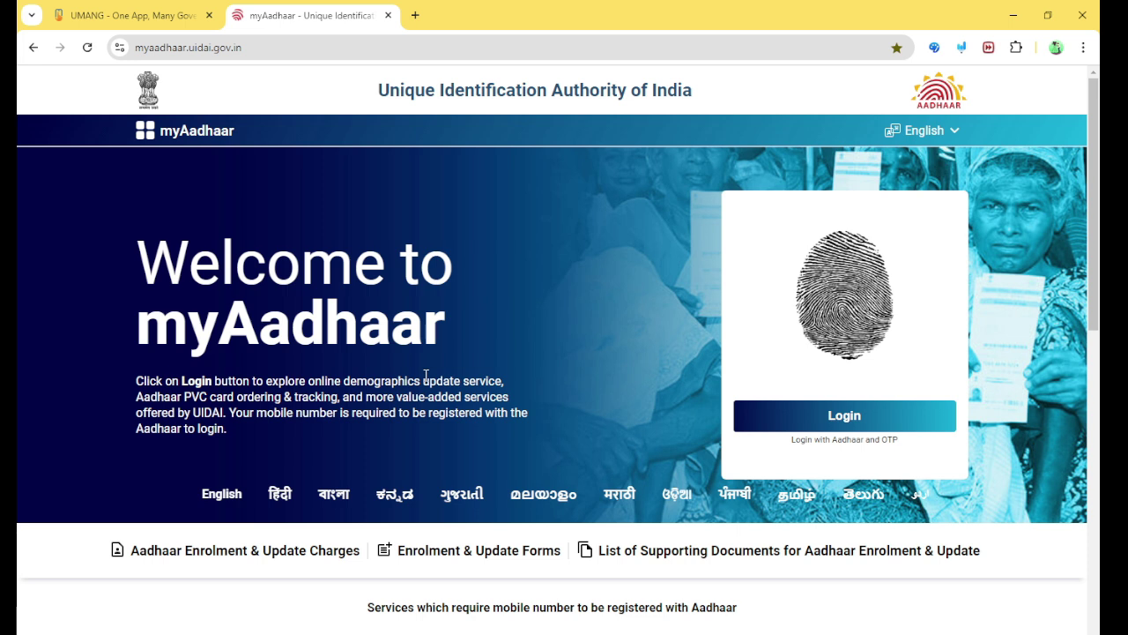
# Step: Examine the services offered on the myAadhaar portal and the saved screenshot of its Check Enrolment & Update Status page
pyautogui.scroll(-3, 425, 375)
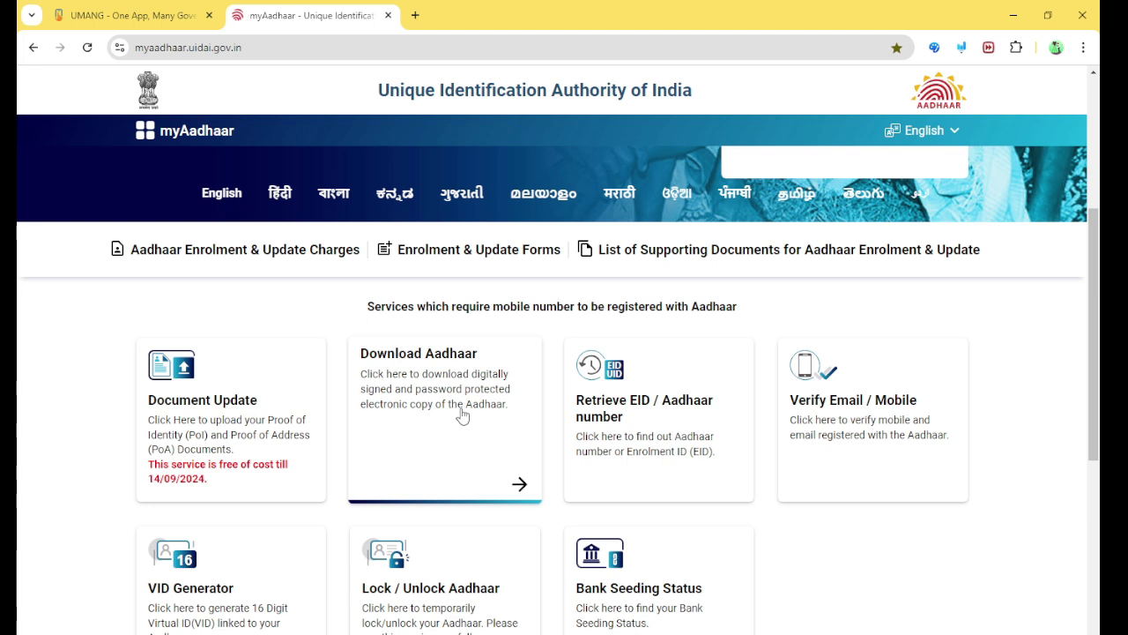
pyautogui.scroll(-2, 461, 416)
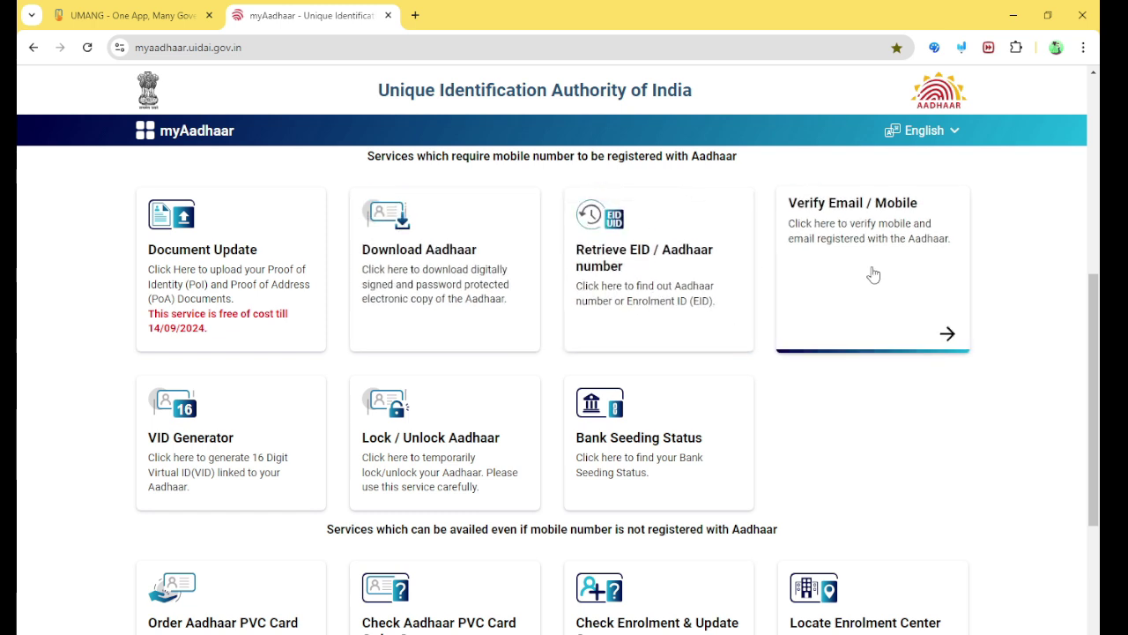
pyautogui.scroll(1, 511, 463)
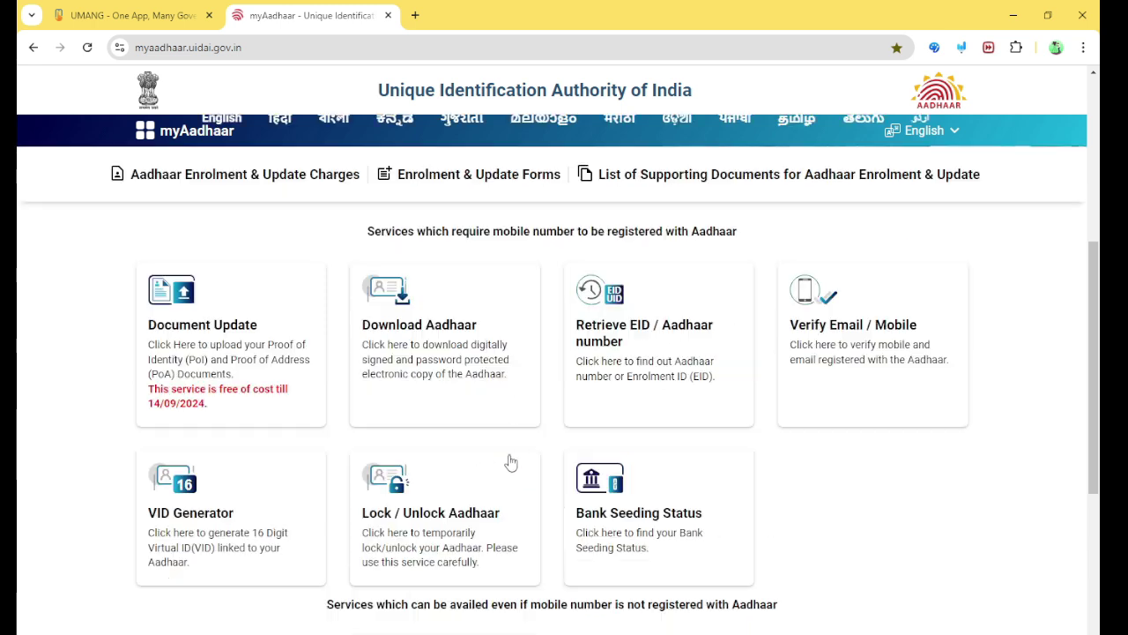
pyautogui.scroll(-4, 511, 463)
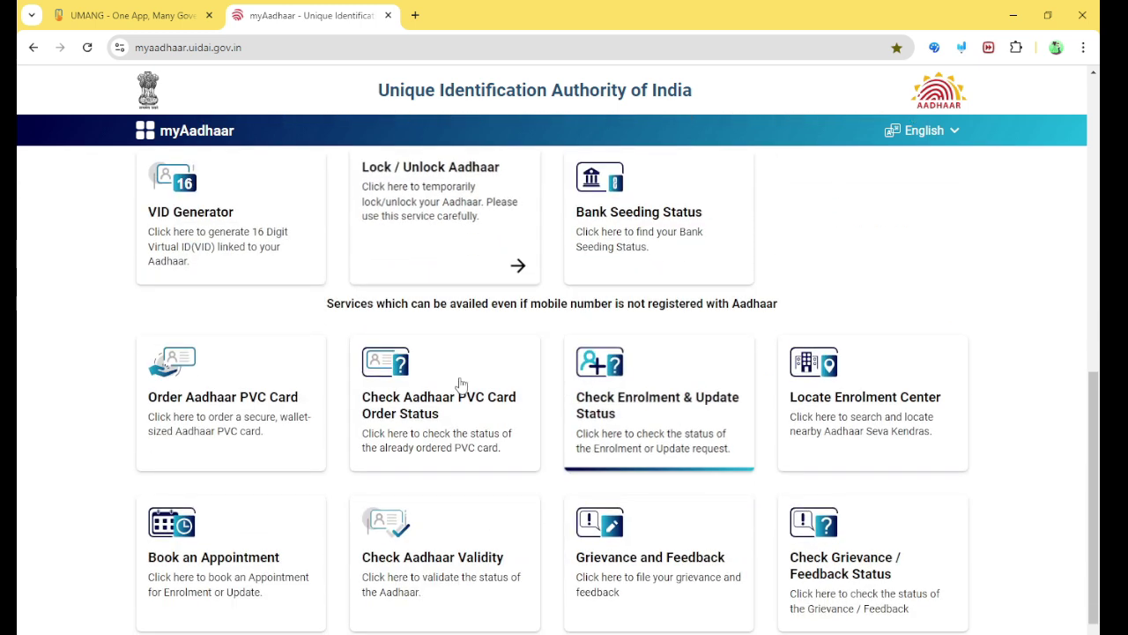
pyautogui.scroll(-1, 503, 423)
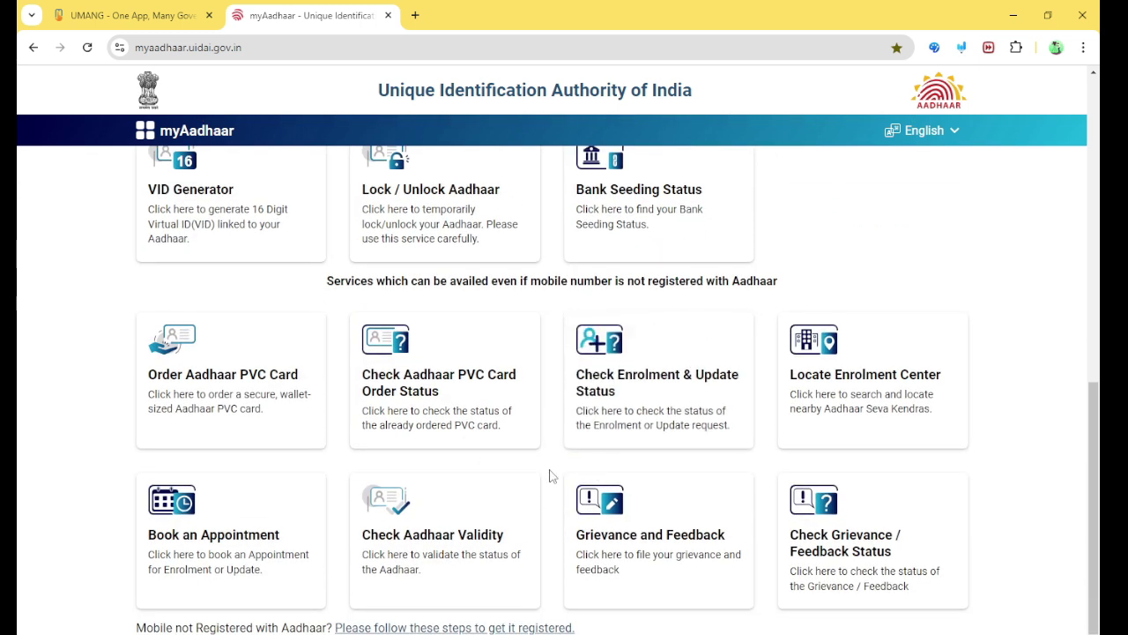
pyautogui.scroll(3, 549, 476)
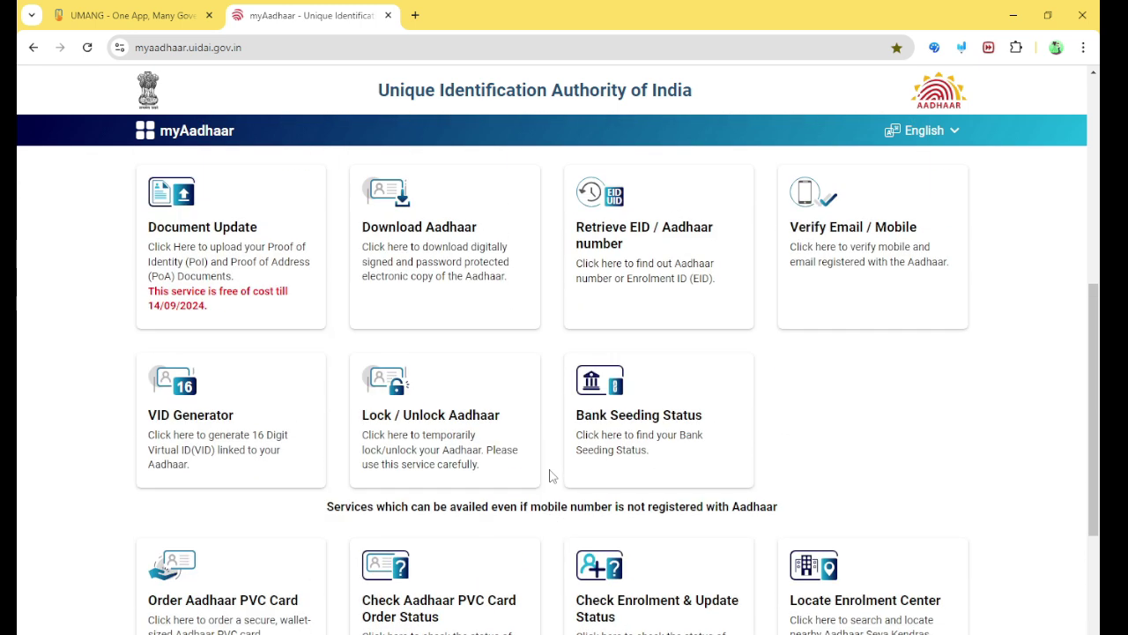
pyautogui.click(119, 18)
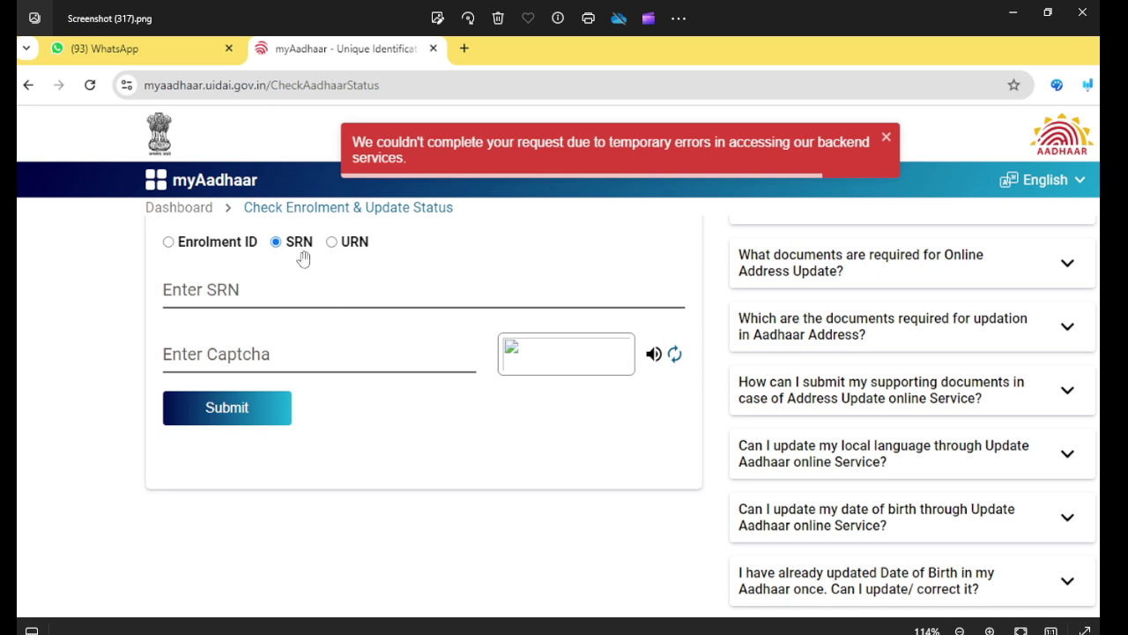
pyautogui.scroll(1, 284, 277)
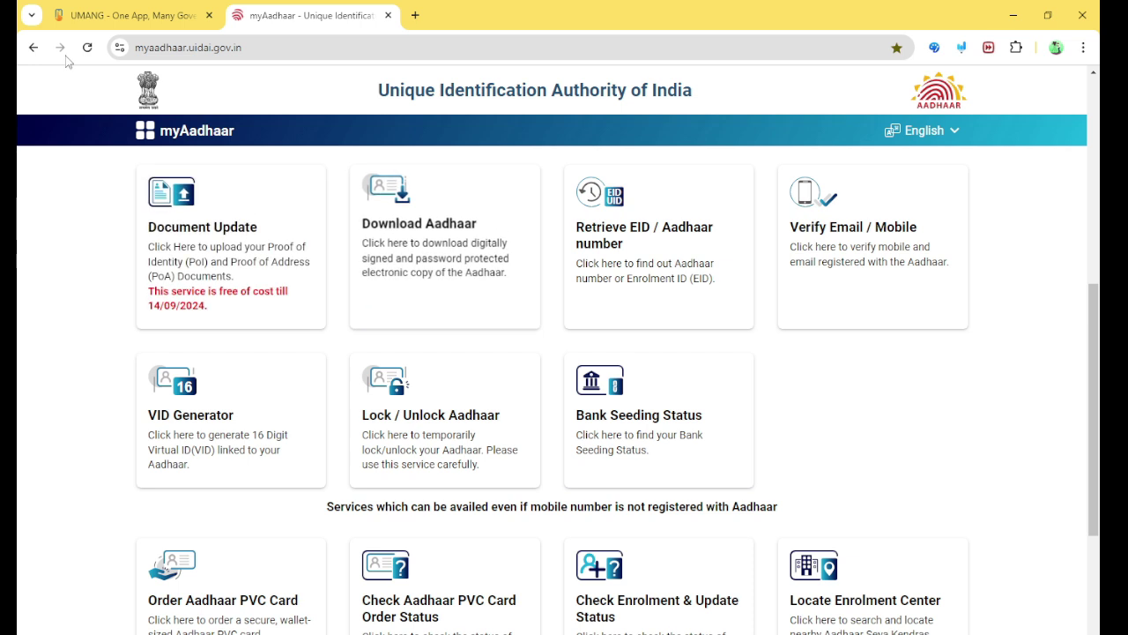
# Step: Switch to the UMANG site, search it for "aadhaar" and open the Aadhaar department's services
pyautogui.click(132, 15)
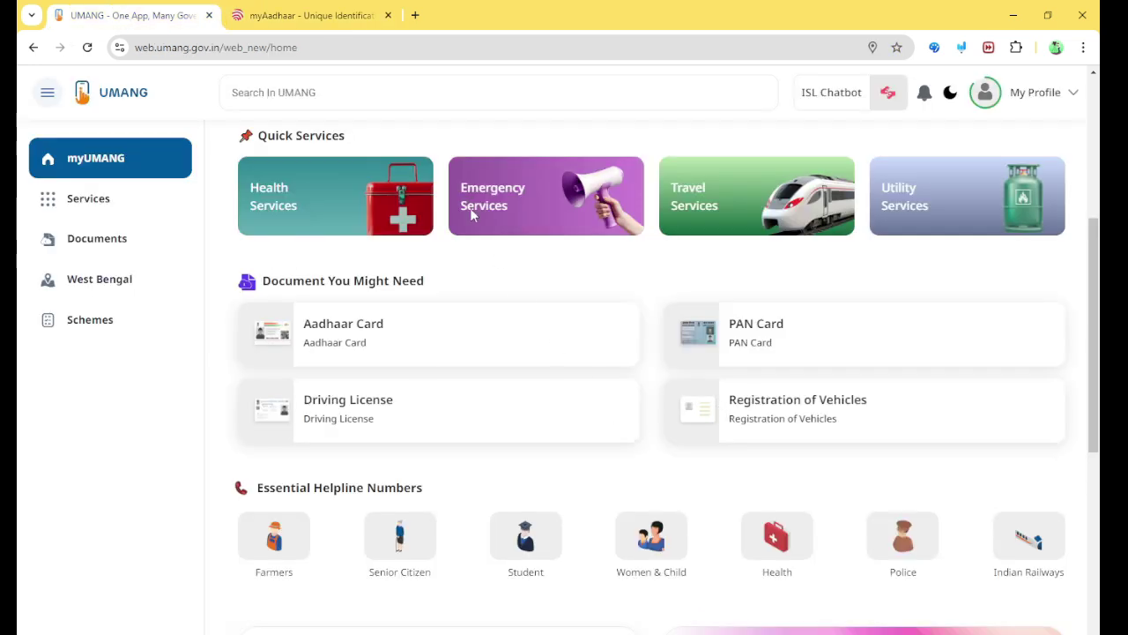
pyautogui.click(371, 94)
pyautogui.click(388, 165)
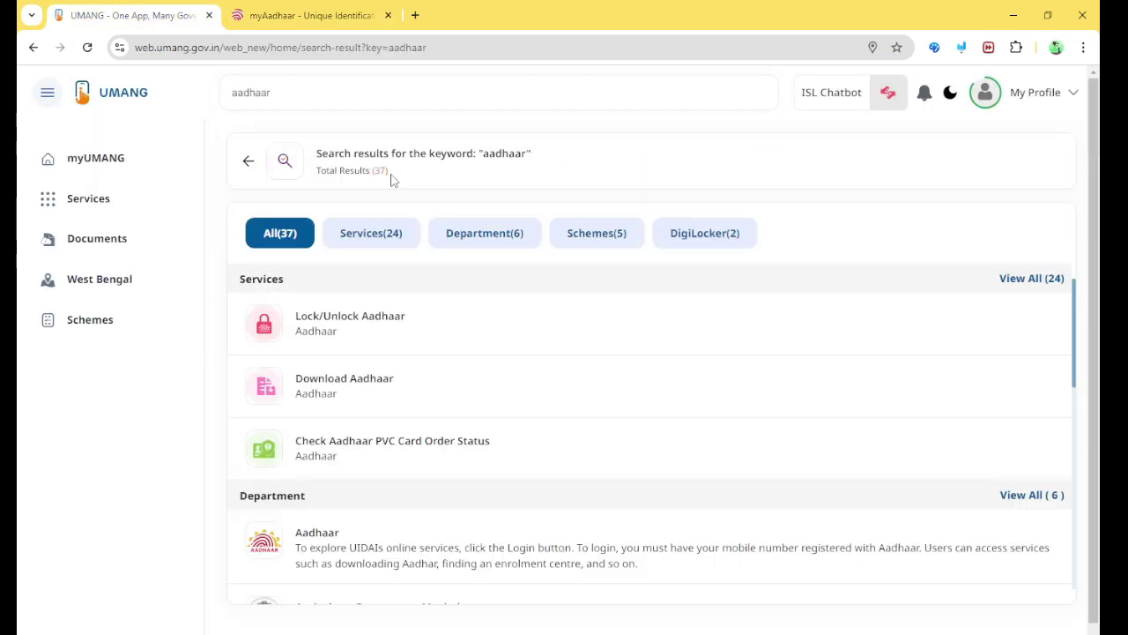
pyautogui.scroll(-3, 528, 269)
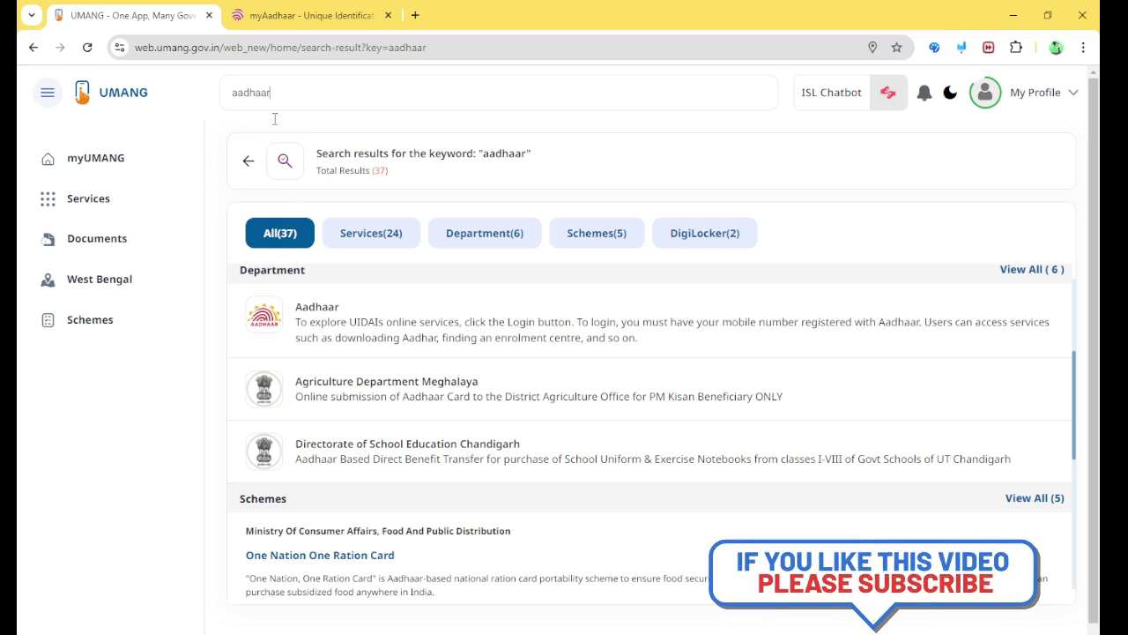
pyautogui.click(317, 317)
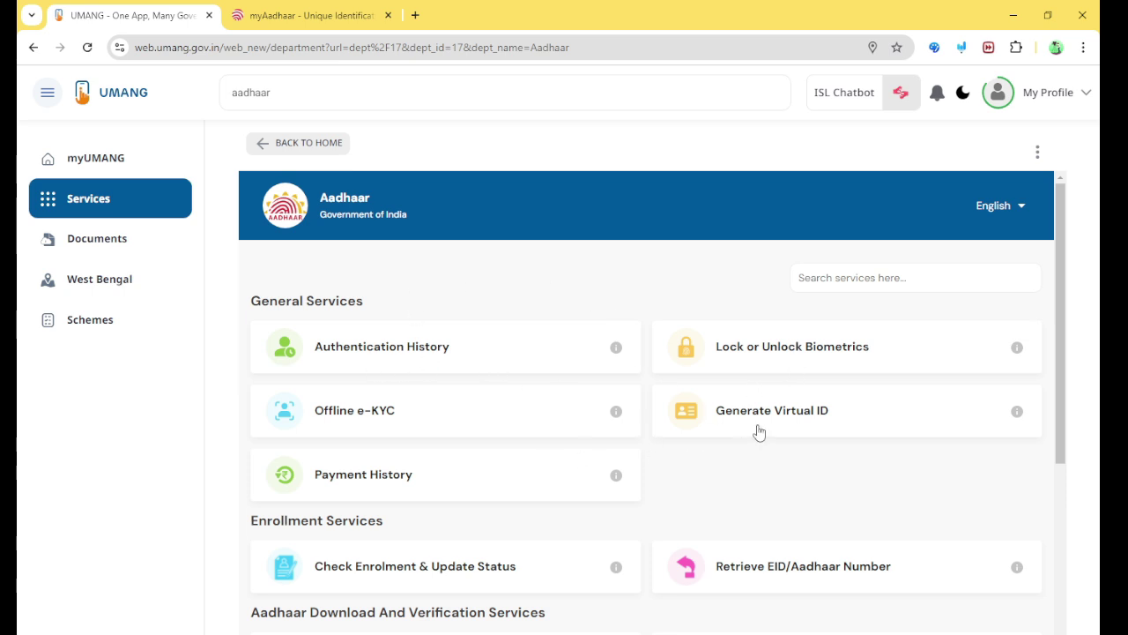
# Step: Open the Download Aadhaar service and start the Aadhaar user verification
pyautogui.scroll(-2, 431, 490)
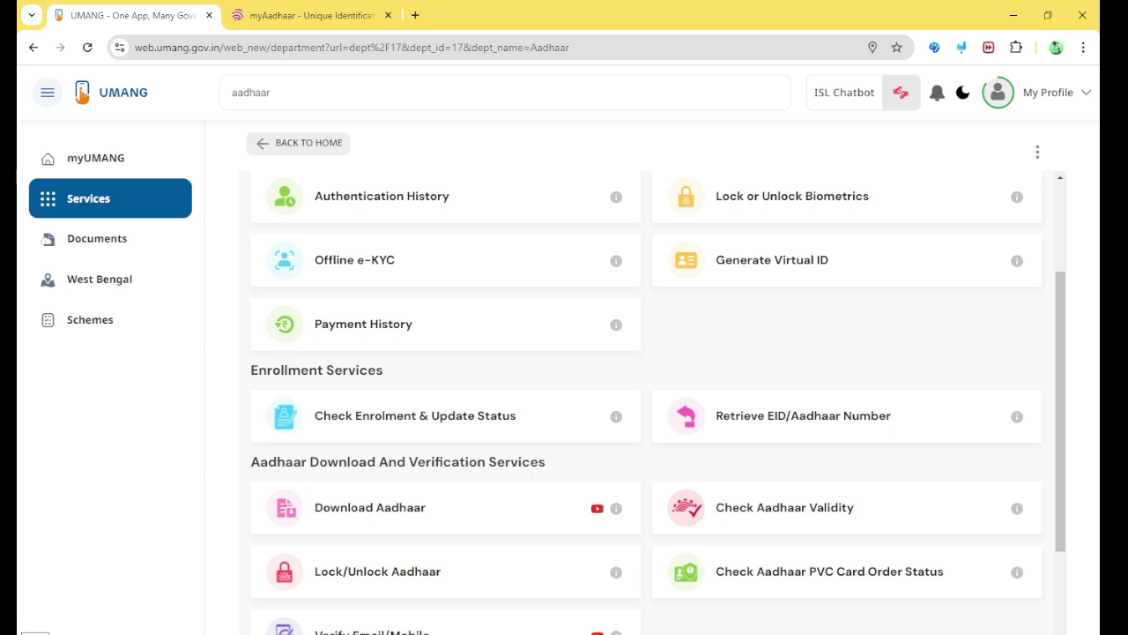
pyautogui.click(361, 519)
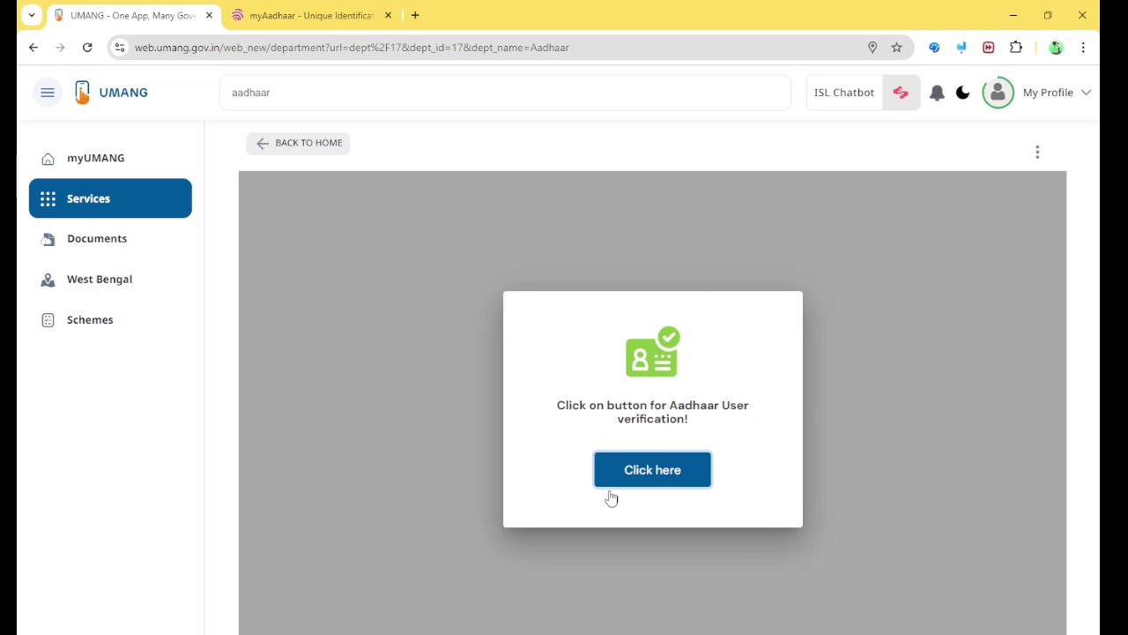
pyautogui.click(677, 476)
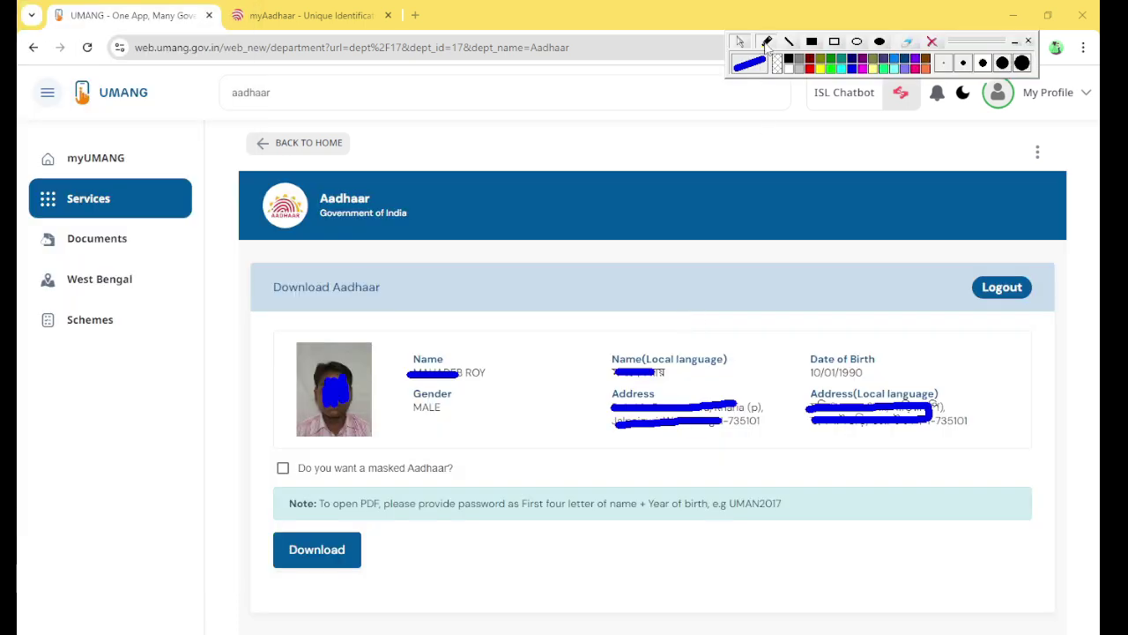
# Step: Mark the Download Aadhaar heading, photo, name, date of birth, address and gender with red pen strokes
pyautogui.click(808, 68)
pyautogui.moveTo(376, 286)
pyautogui.mouseDown()
pyautogui.moveTo(388, 306)
pyautogui.moveTo(458, 260)
pyautogui.mouseUp()
pyautogui.moveTo(341, 347)
pyautogui.mouseDown()
pyautogui.moveTo(353, 353)
pyautogui.moveTo(381, 333)
pyautogui.mouseUp()
pyautogui.moveTo(491, 353); pyautogui.dragTo(520, 332)
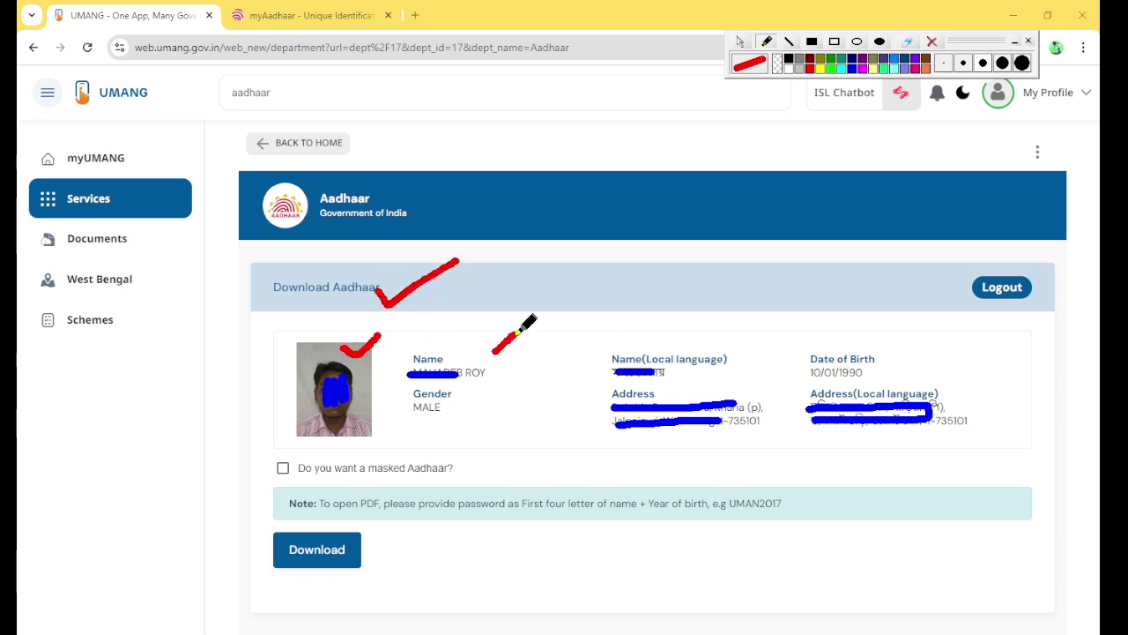
pyautogui.moveTo(841, 375); pyautogui.dragTo(859, 349)
pyautogui.moveTo(695, 437); pyautogui.dragTo(729, 402)
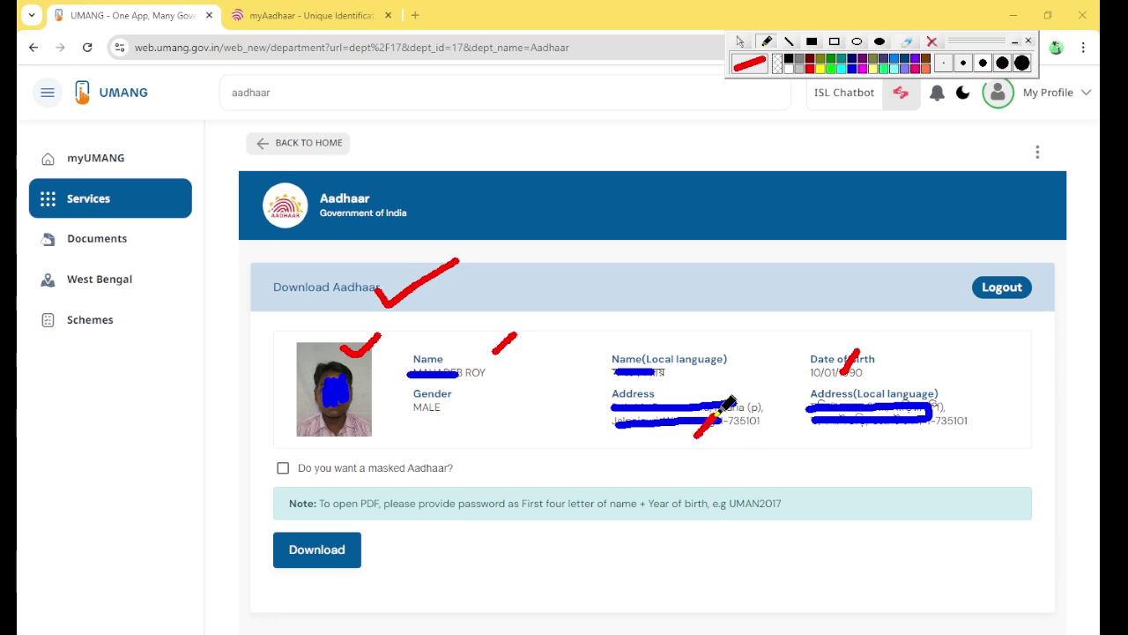
pyautogui.moveTo(431, 408)
pyautogui.mouseDown()
pyautogui.moveTo(441, 423)
pyautogui.moveTo(465, 398)
pyautogui.mouseUp()
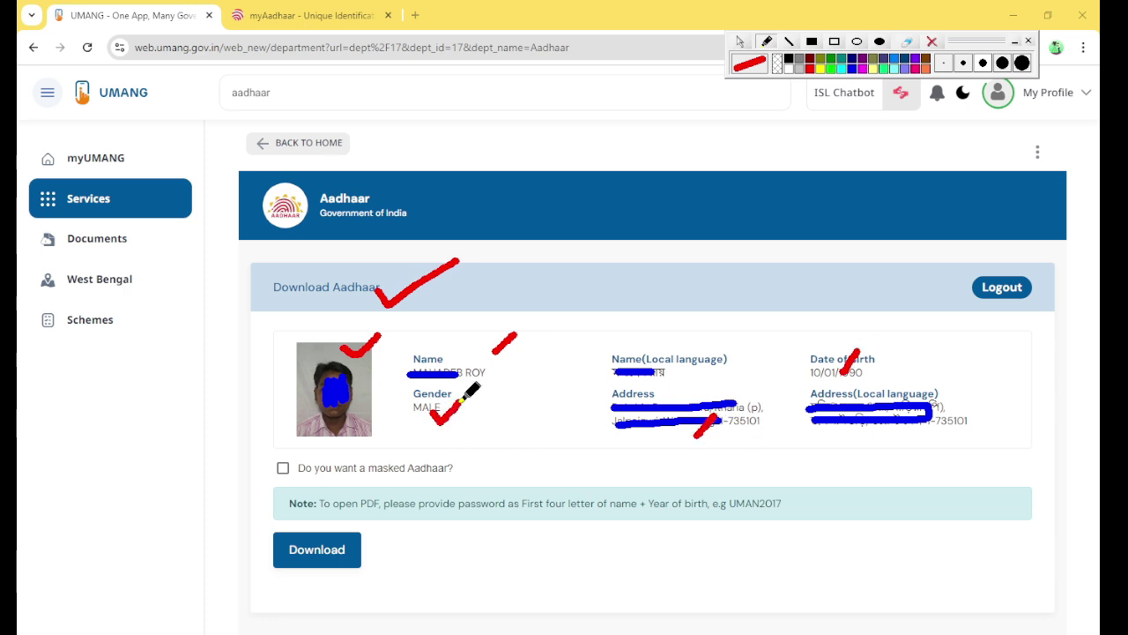
pyautogui.click(741, 45)
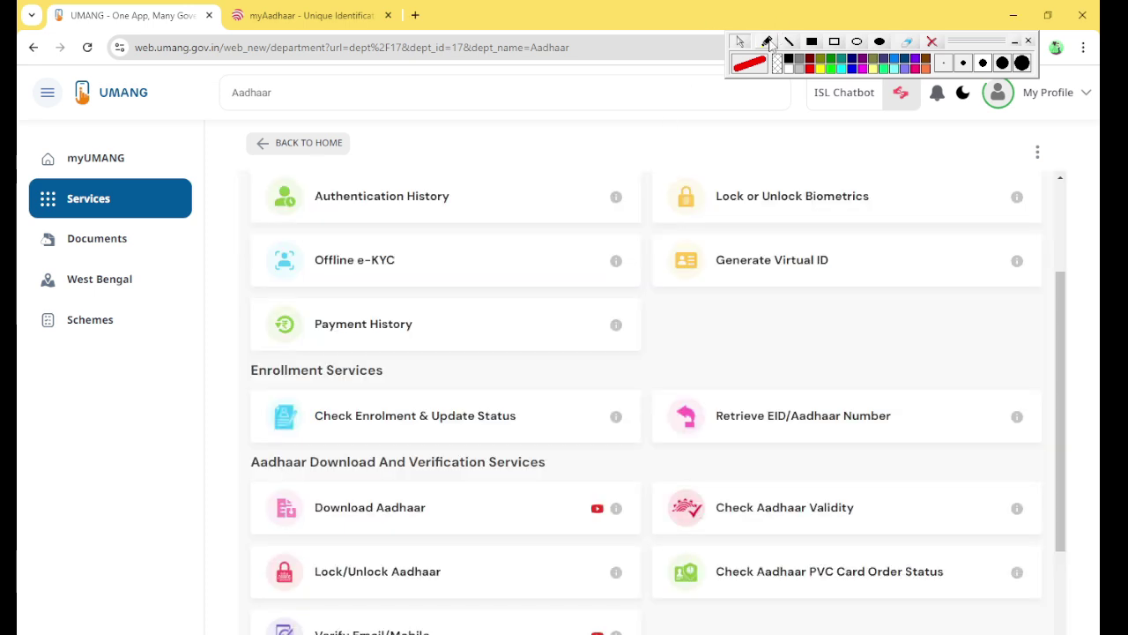
# Step: Activate the red annotation pen over the list of Aadhaar services
pyautogui.click(767, 42)
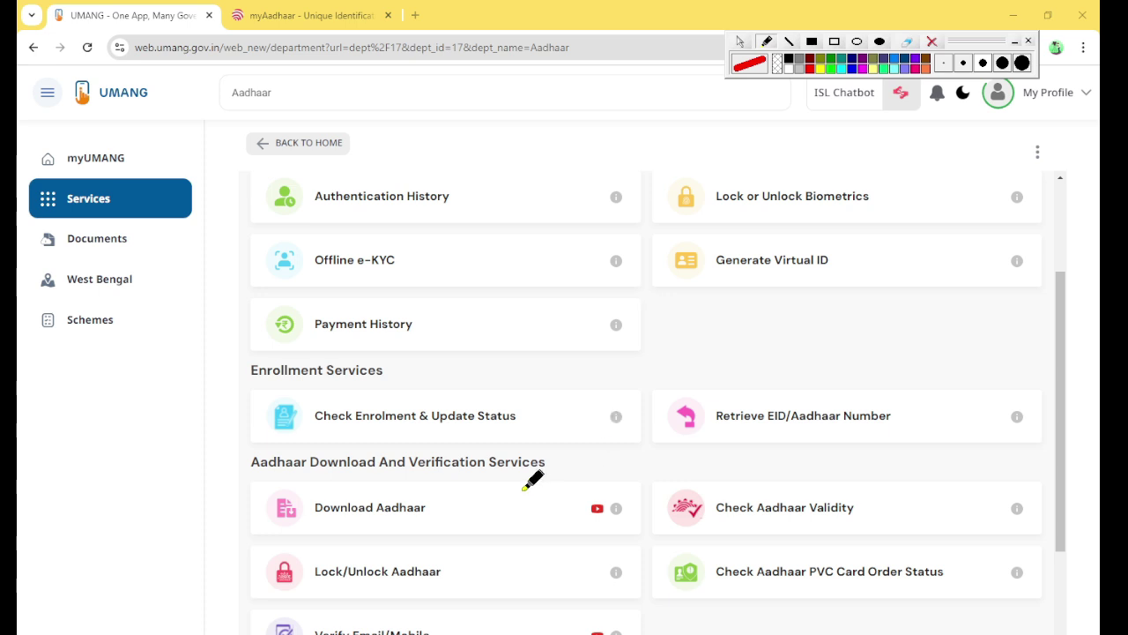